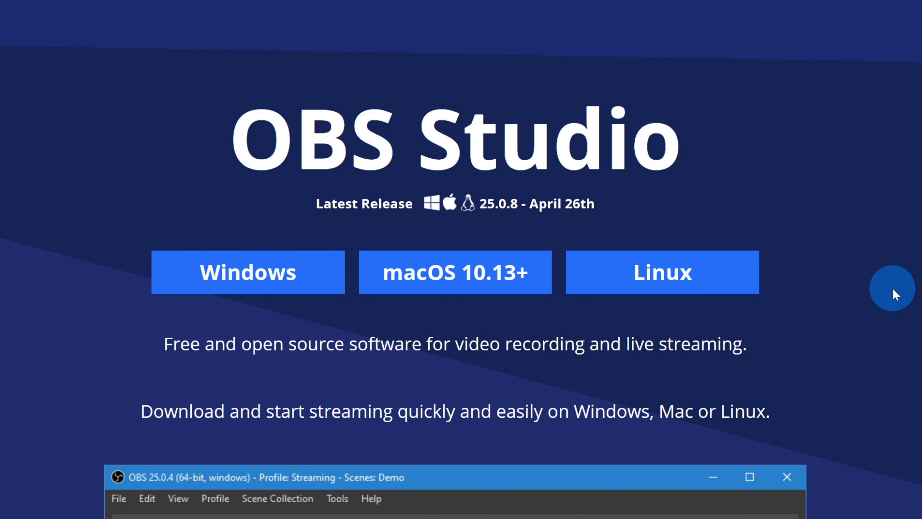
Leave the OBS download page and bring up the Webex home page in the browser
left_click(666, 289)
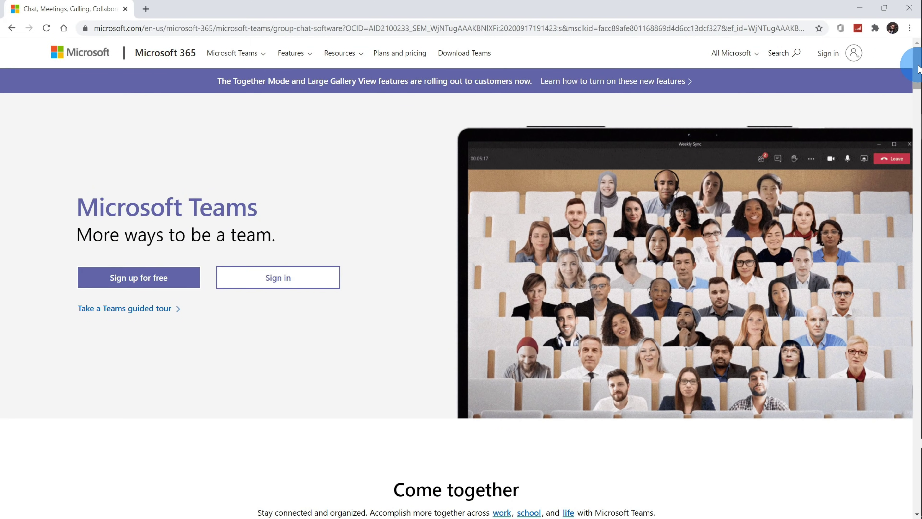
Go to the Webex Downloads page offering the Webex Meetings desktop app
scroll(918, 69, "down", 2)
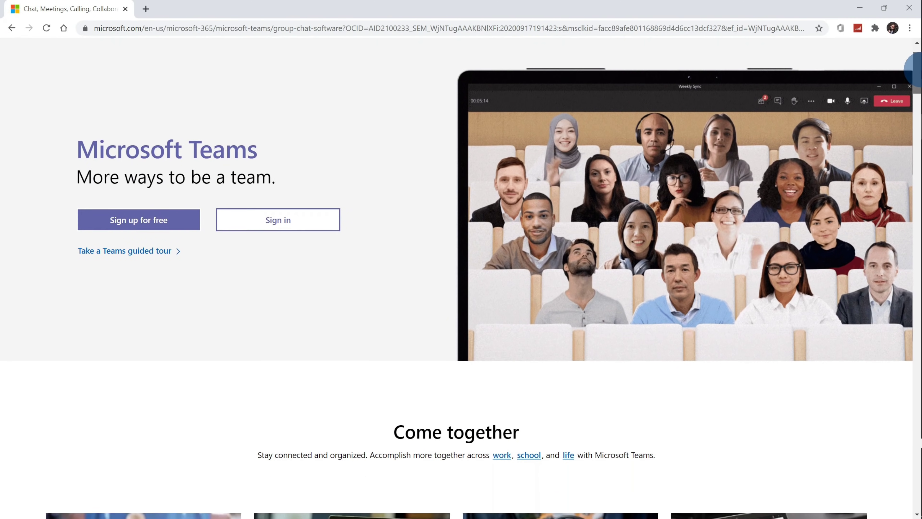
mouse_move(913, 69)
left_mouse_down()
mouse_move(913, 84)
mouse_move(914, 64)
left_mouse_up()
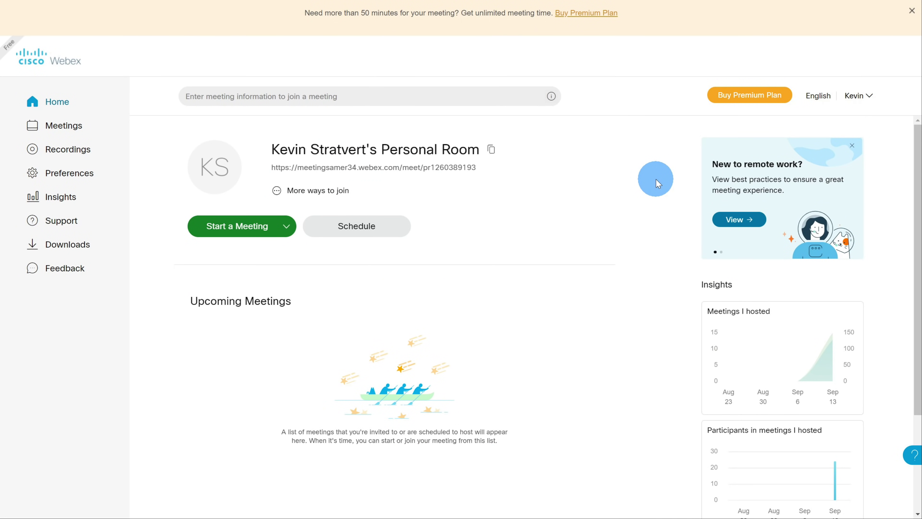
left_click(111, 246)
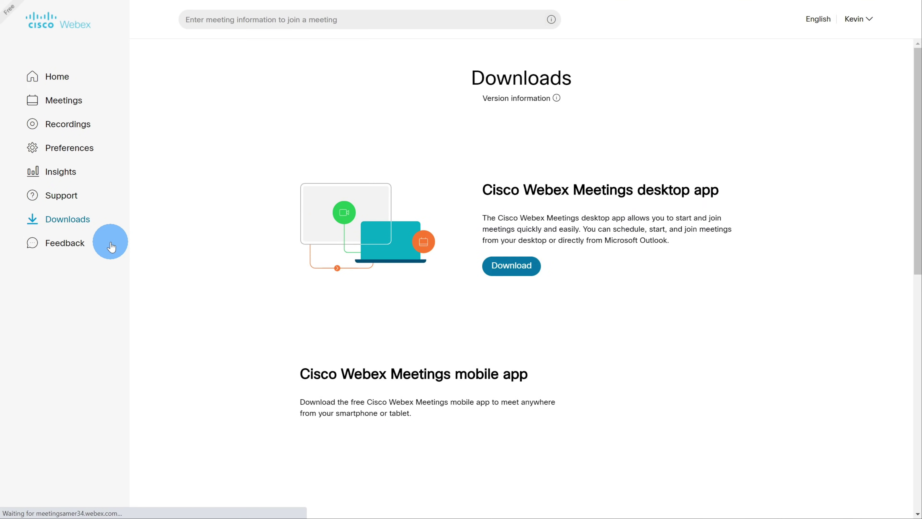
scroll(295, 221, "down", 1)
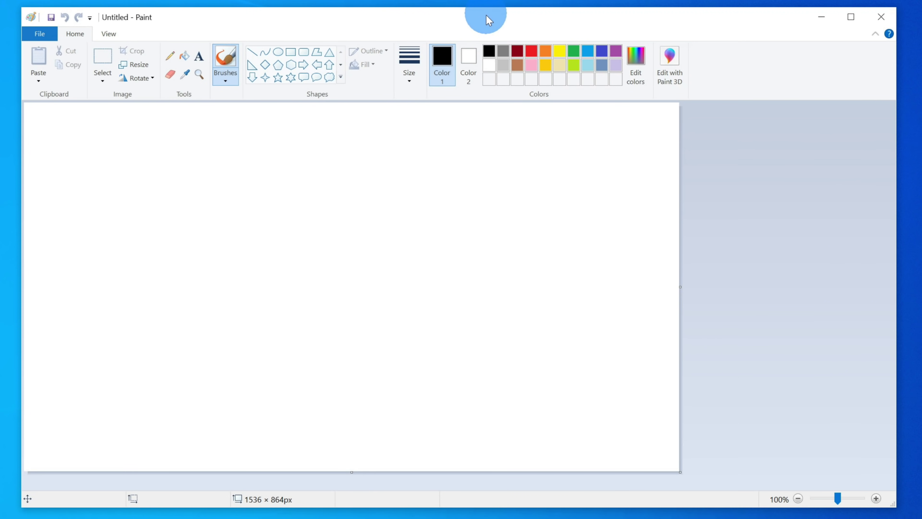
Fill the whole Paint canvas with solid green
left_click(575, 51)
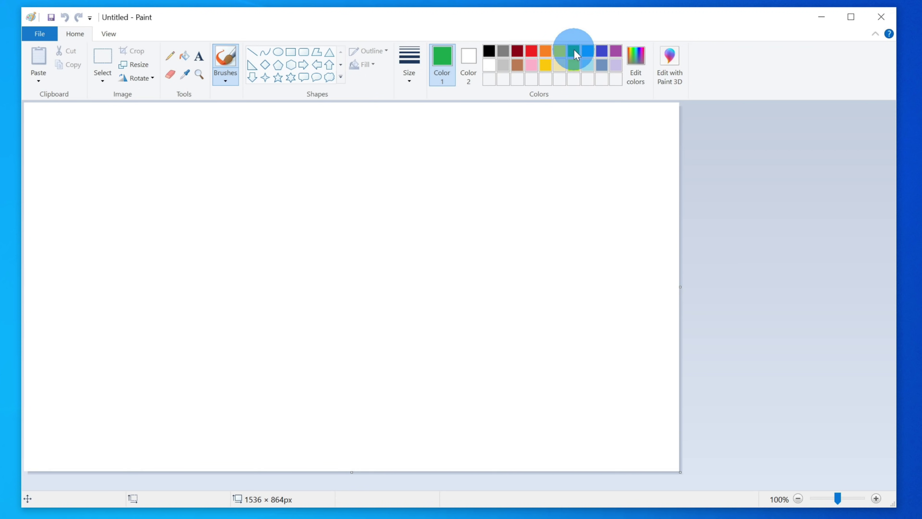
left_click(185, 58)
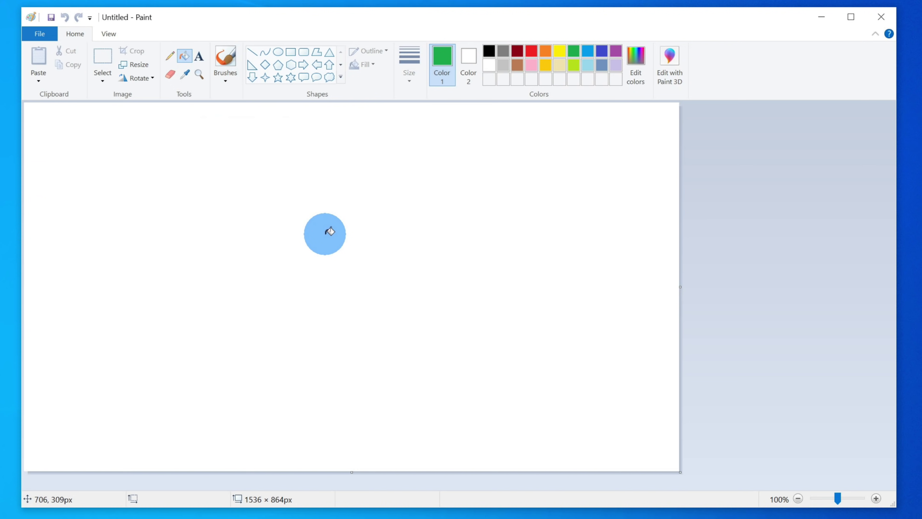
left_click(330, 231)
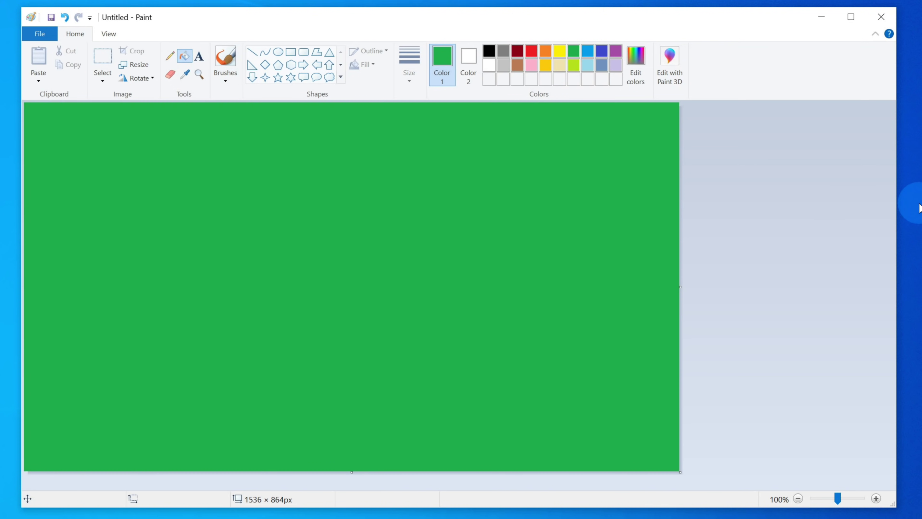
Save the picture to the desktop as 'Green Screen'
left_click(46, 35)
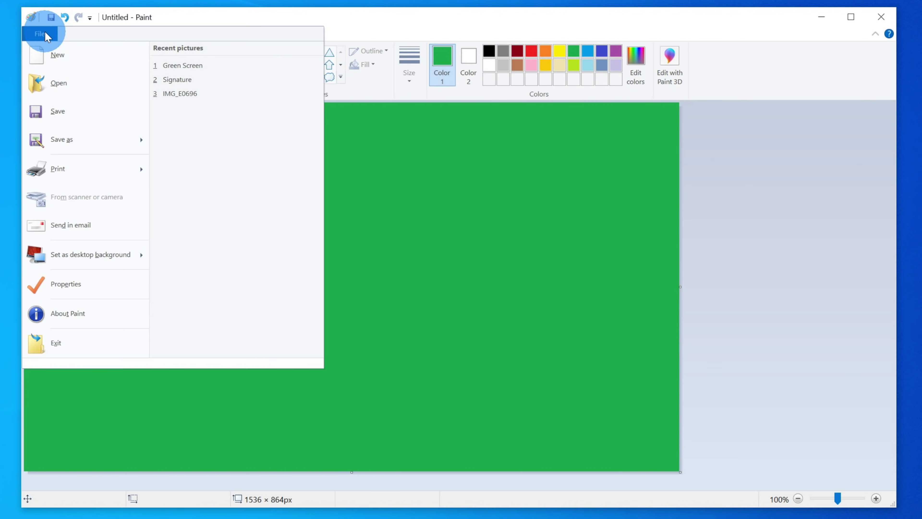
left_click(93, 141)
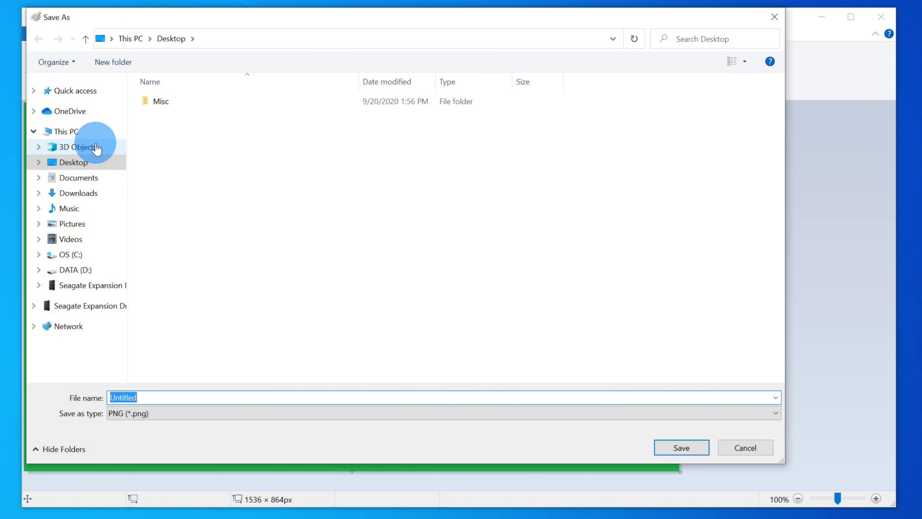
type("Green Screen")
left_click(689, 448)
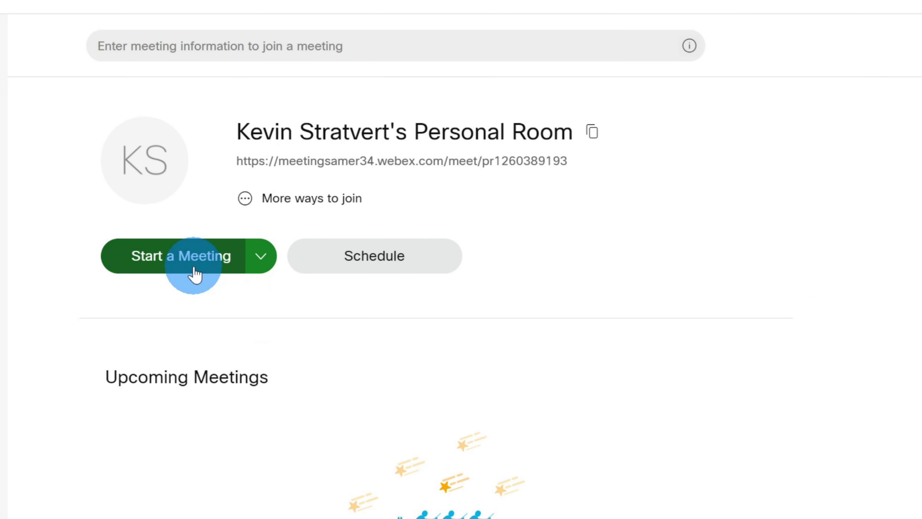
Start a Webex meeting in the Personal Room to show the camera preview
left_click(195, 275)
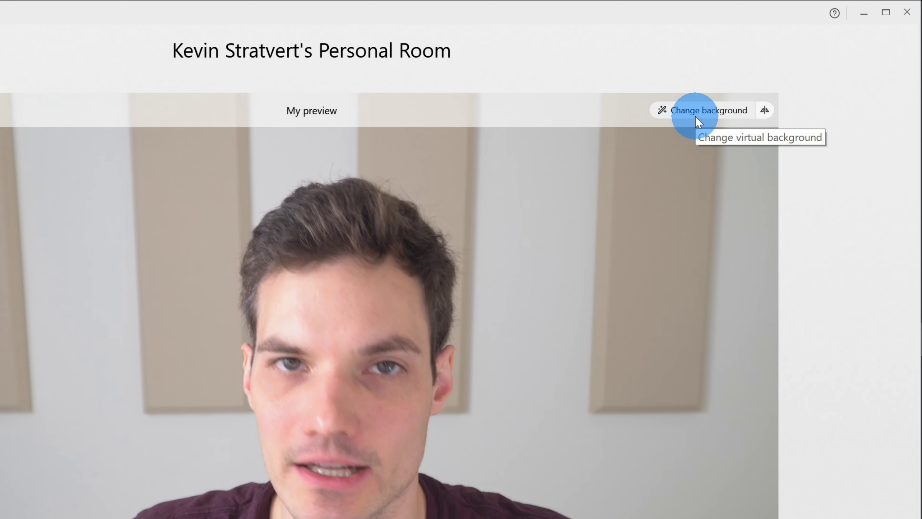
Set the Webex camera's virtual background to the custom image Green Screen.png
left_click(699, 123)
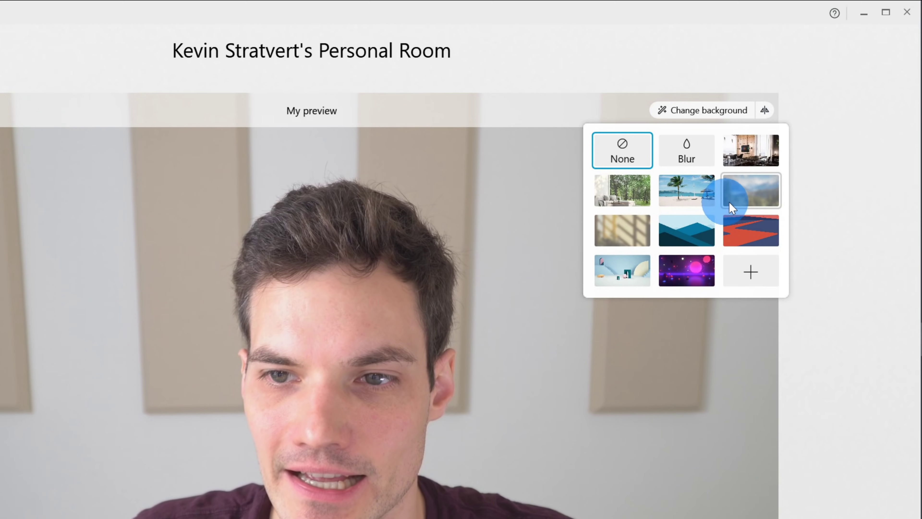
left_click(751, 287)
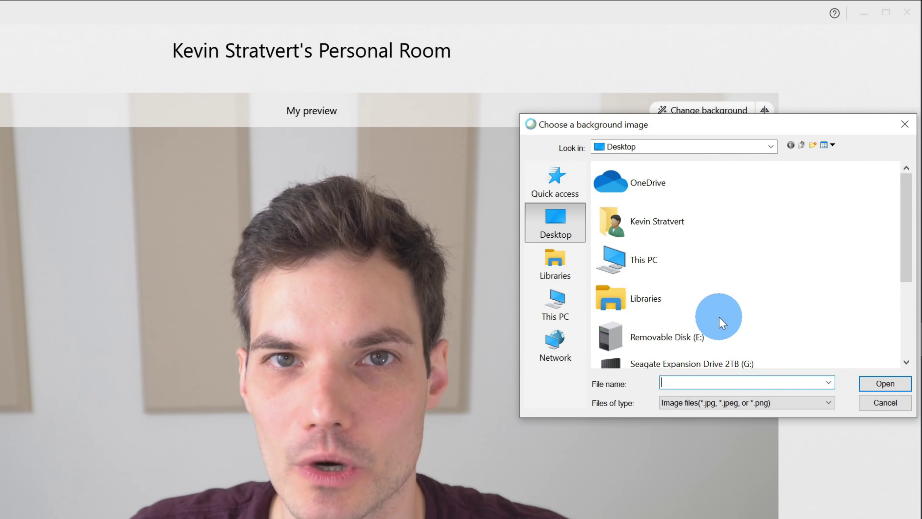
scroll(721, 323, "down", 3)
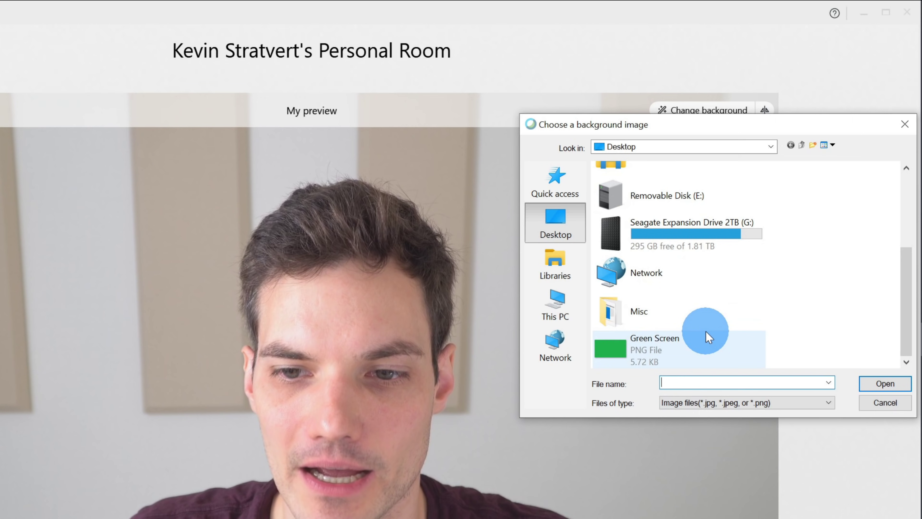
left_click(690, 358)
left_click(880, 385)
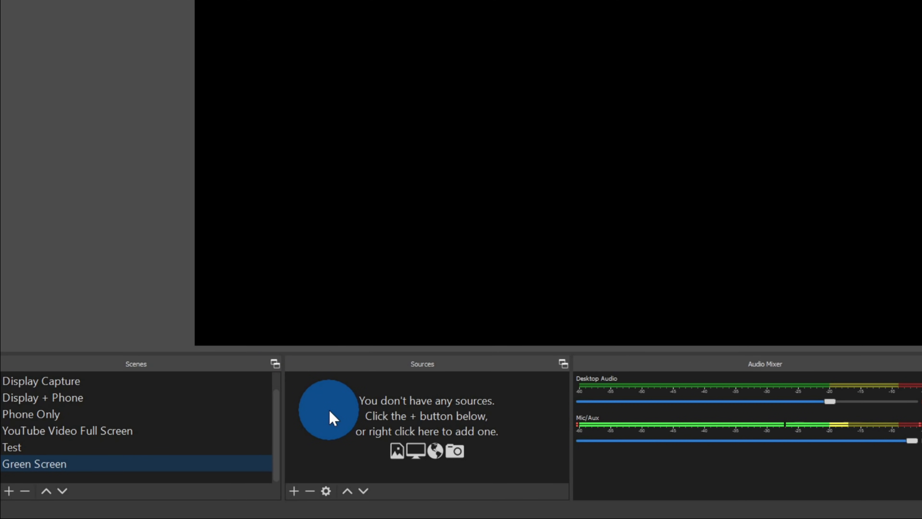
Add a Window Capture source 'Webex Meetings Video' capturing [atmgr.exe]: Cisco Webex Meetings
left_click(294, 492)
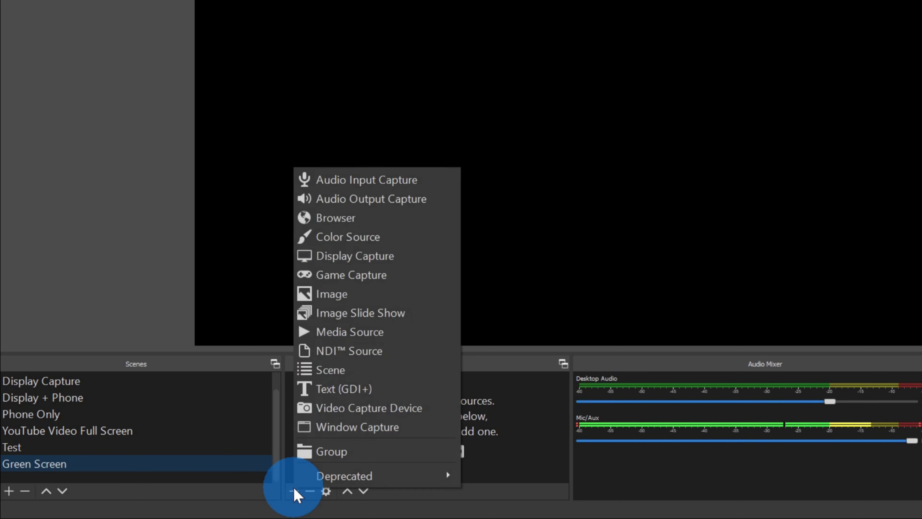
left_click(418, 427)
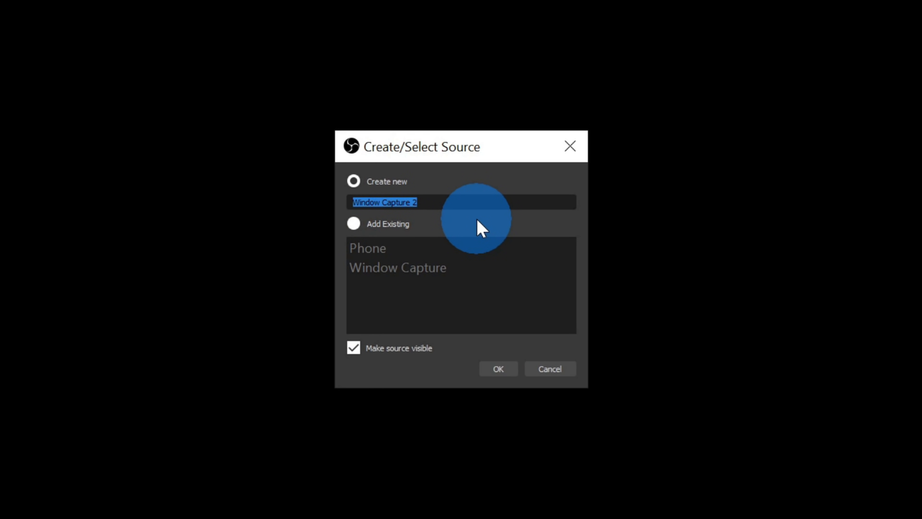
type("Webex Meetings Video")
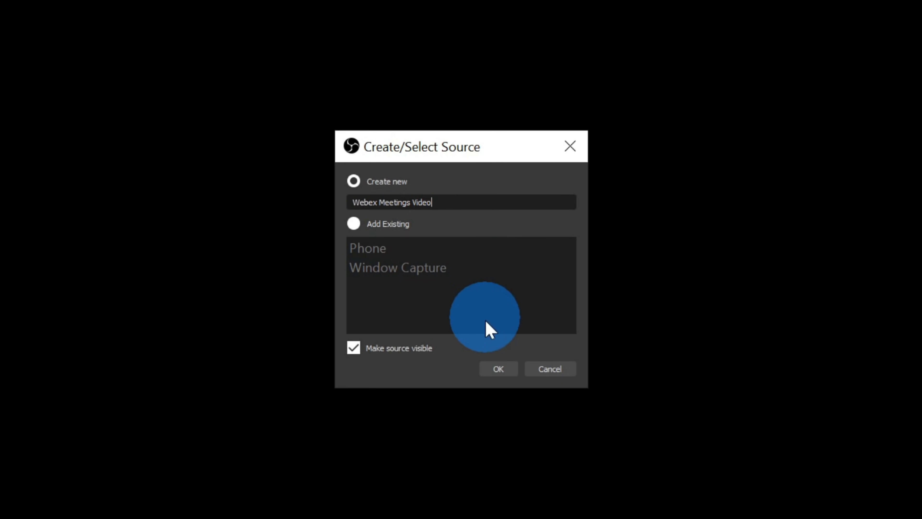
left_click(494, 370)
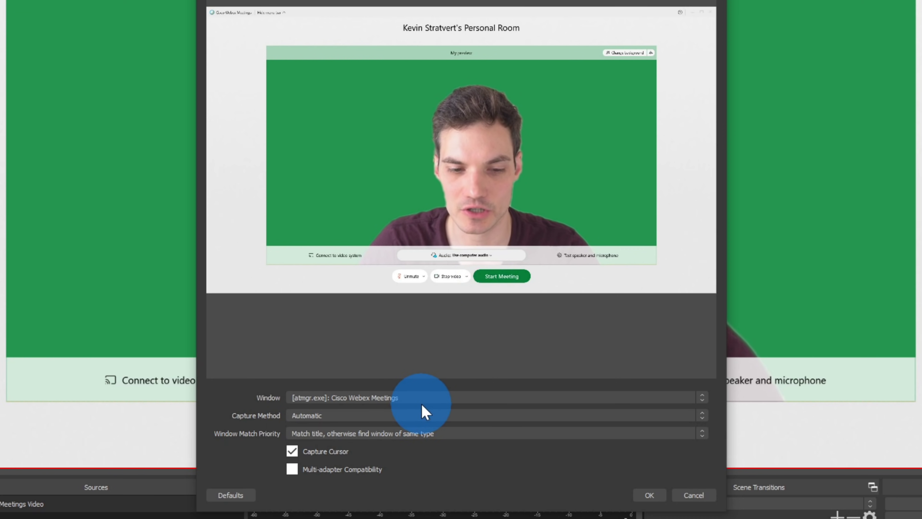
left_click(417, 398)
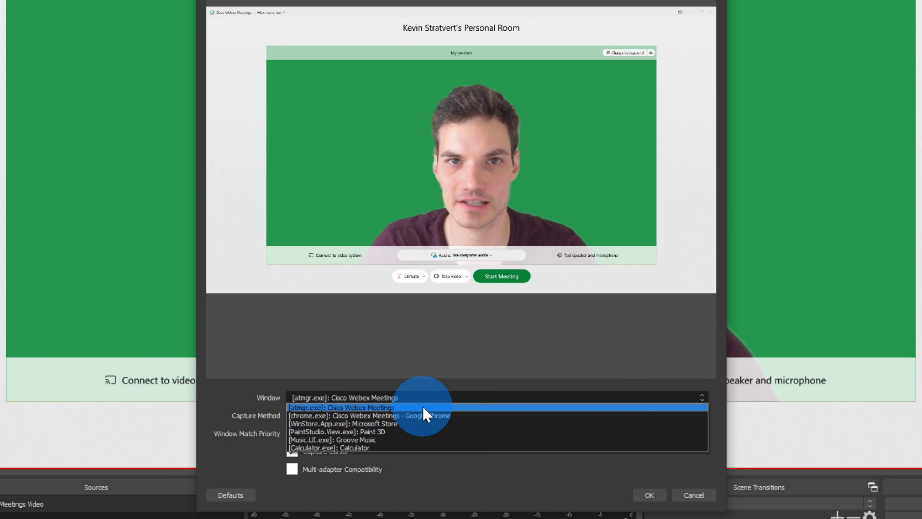
left_click(424, 407)
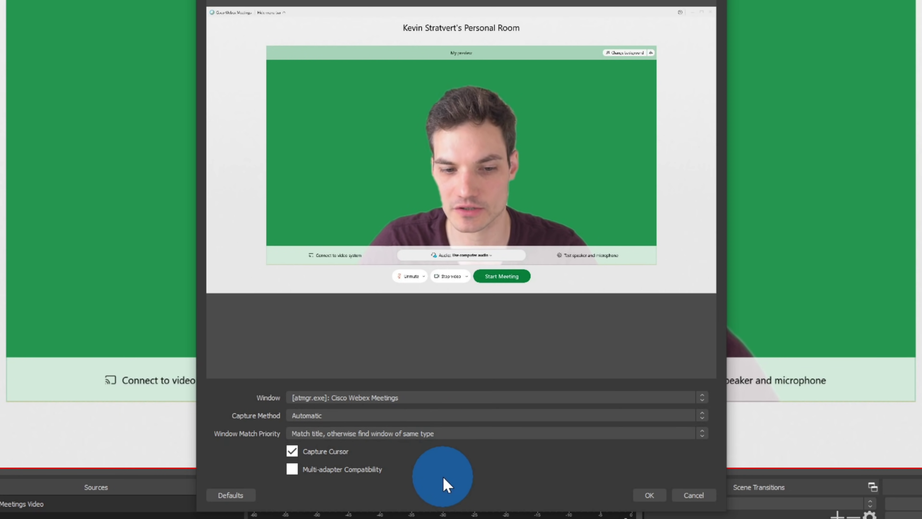
left_click(650, 495)
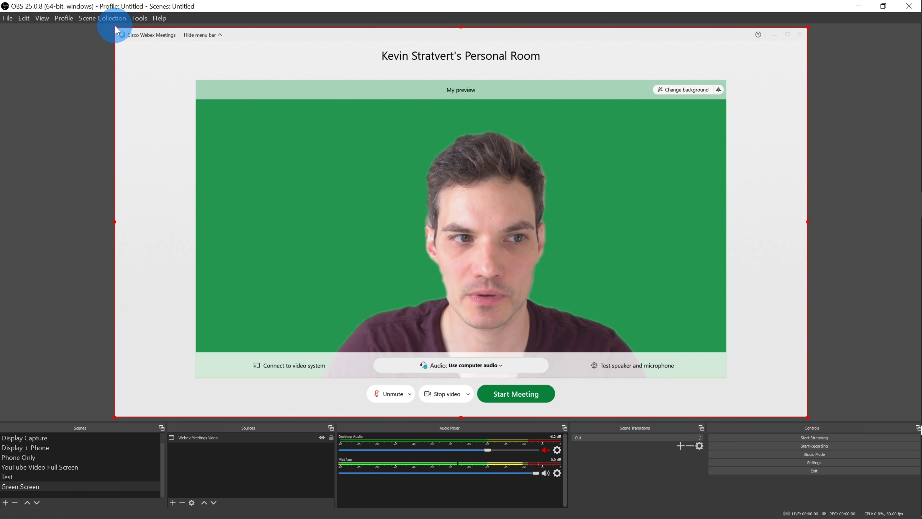
Crop the top-left and bottom-right of the Webex Meetings Video source to leave only the webcam image
left_click_drag(116, 29, 198, 102)
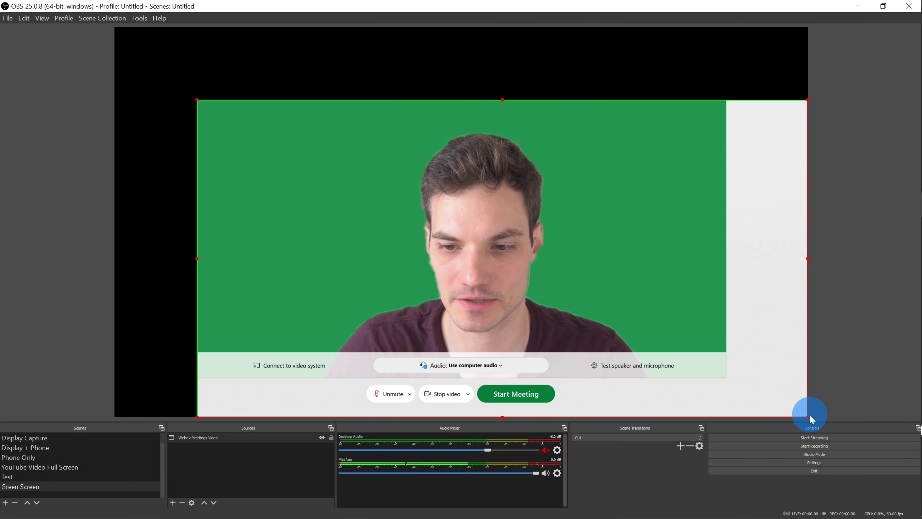
left_click_drag(810, 416, 724, 351)
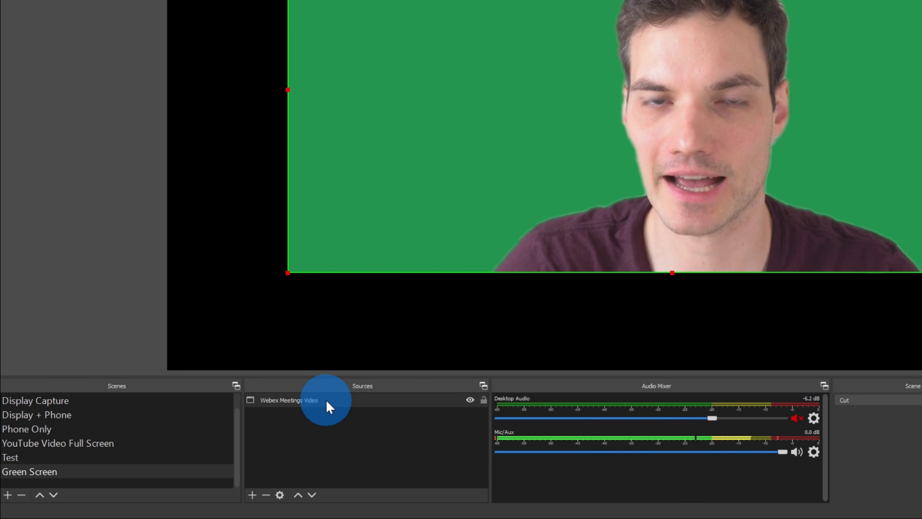
Add an effect filter named Chroma Key to the Webex Meetings Video source
right_click(327, 402)
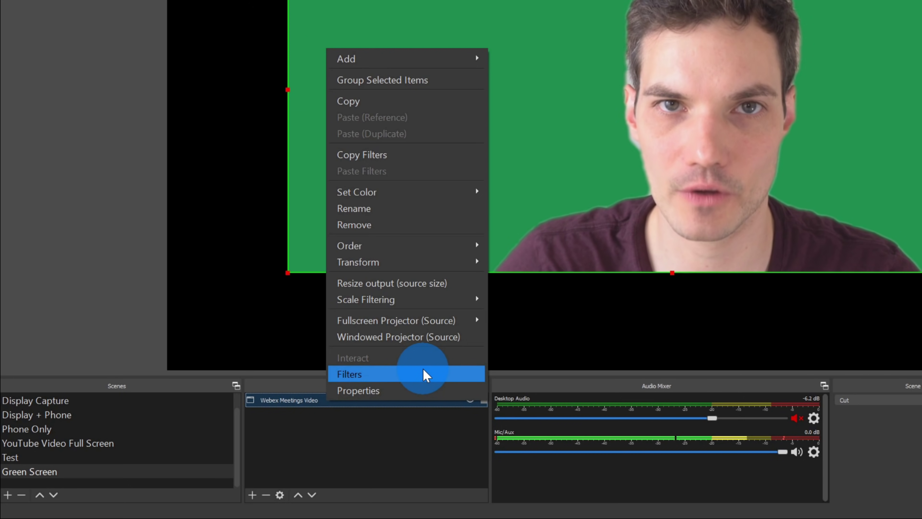
left_click(426, 374)
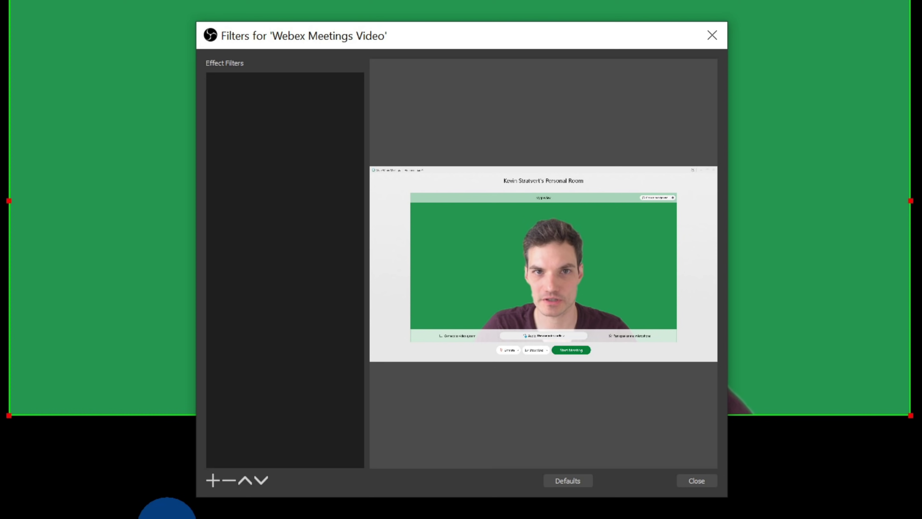
left_click(214, 480)
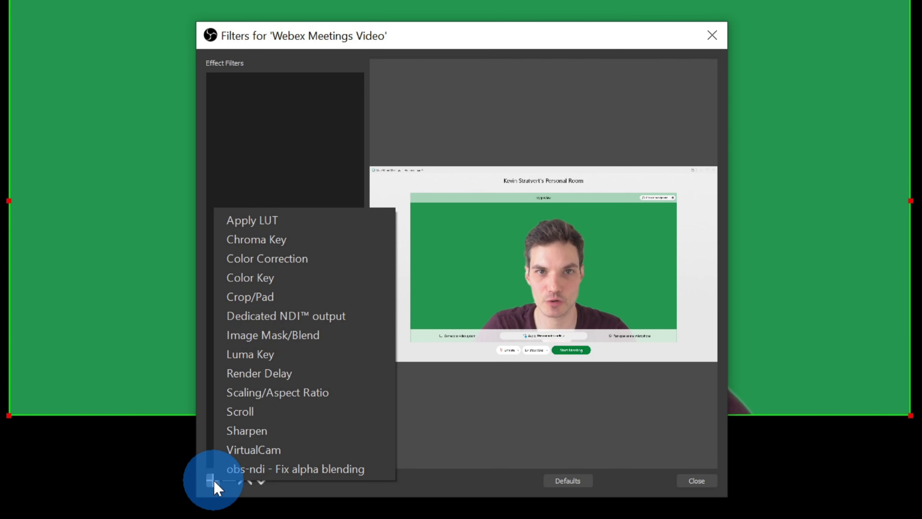
left_click(314, 244)
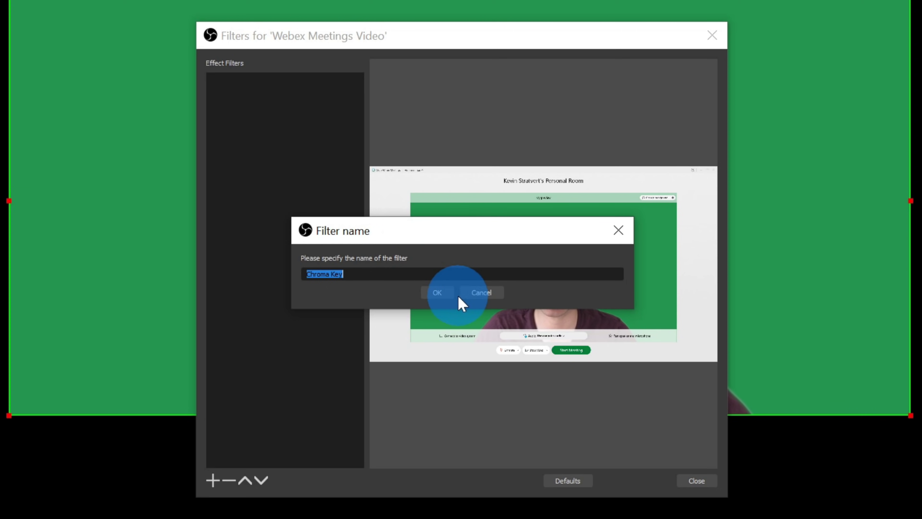
left_click(446, 294)
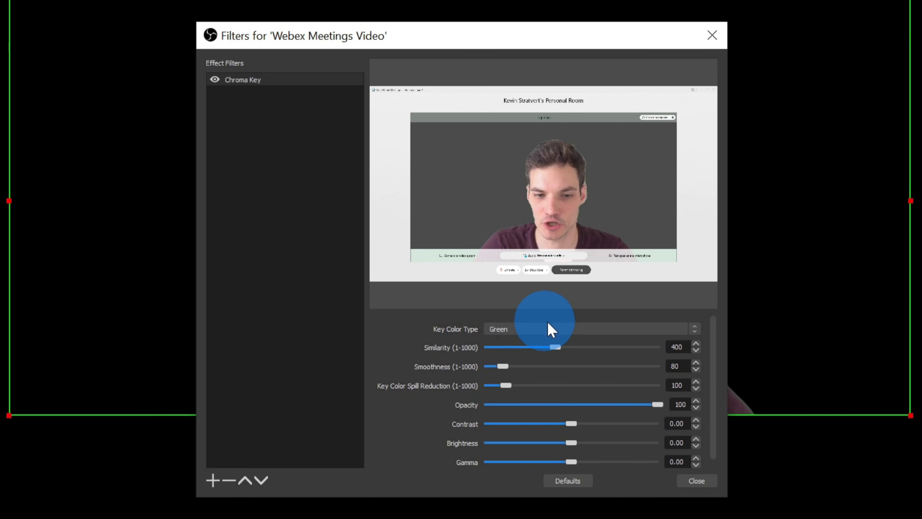
Keep Green as the Chroma Key colour type, test the Similarity slider, and close Filters
left_click(552, 329)
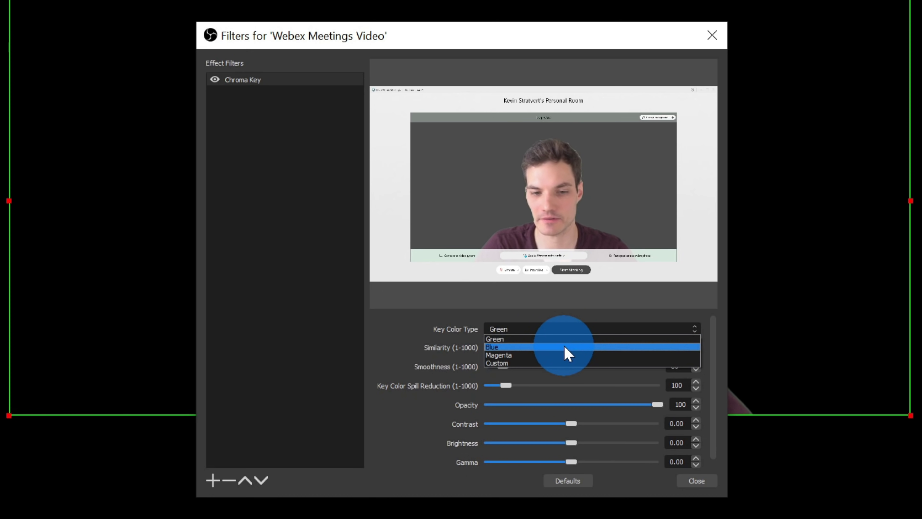
left_click(578, 338)
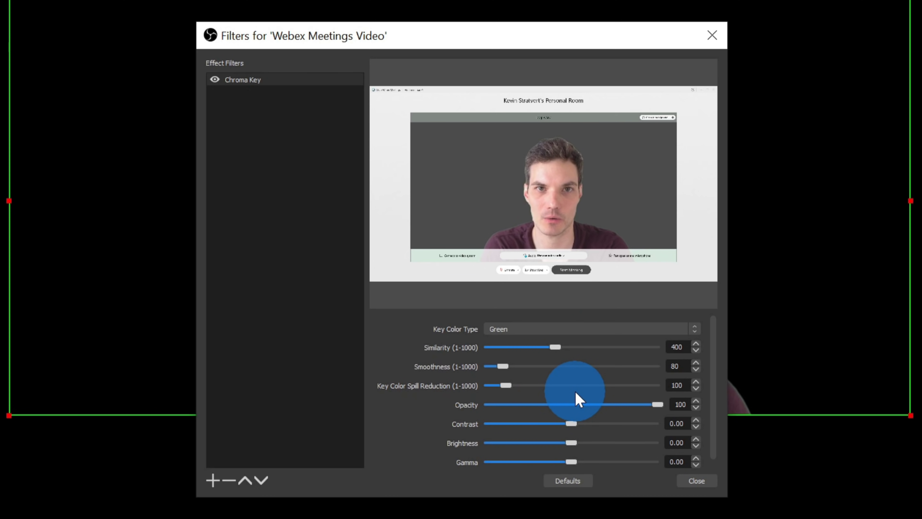
mouse_move(556, 348)
left_mouse_down()
mouse_move(597, 354)
mouse_move(533, 354)
mouse_move(554, 357)
mouse_move(551, 350)
left_mouse_up()
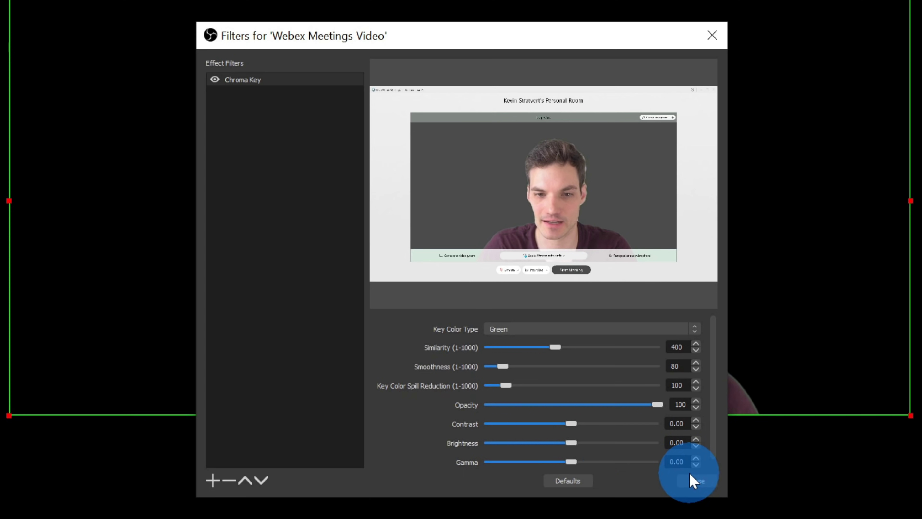
left_click(691, 481)
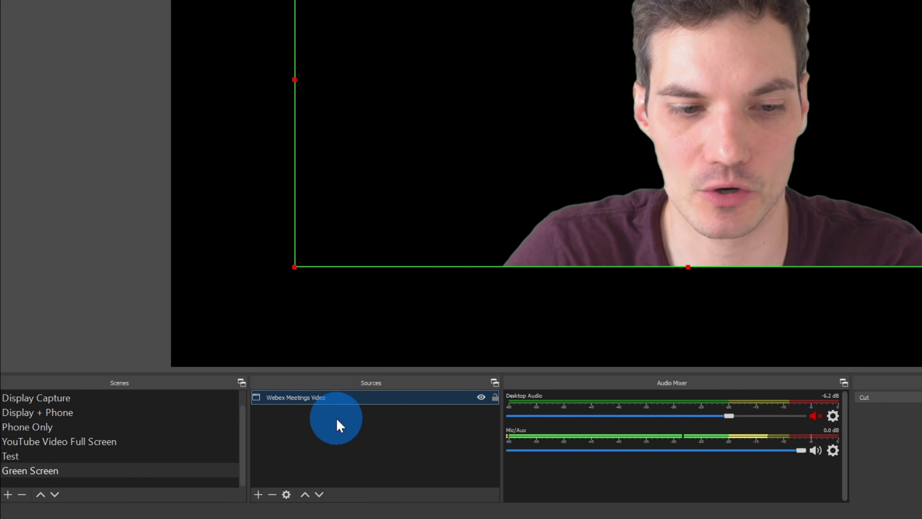
Add a Window Capture source named PowerPoint capturing the POWERPNT.EXE cookie slide window
left_click(258, 493)
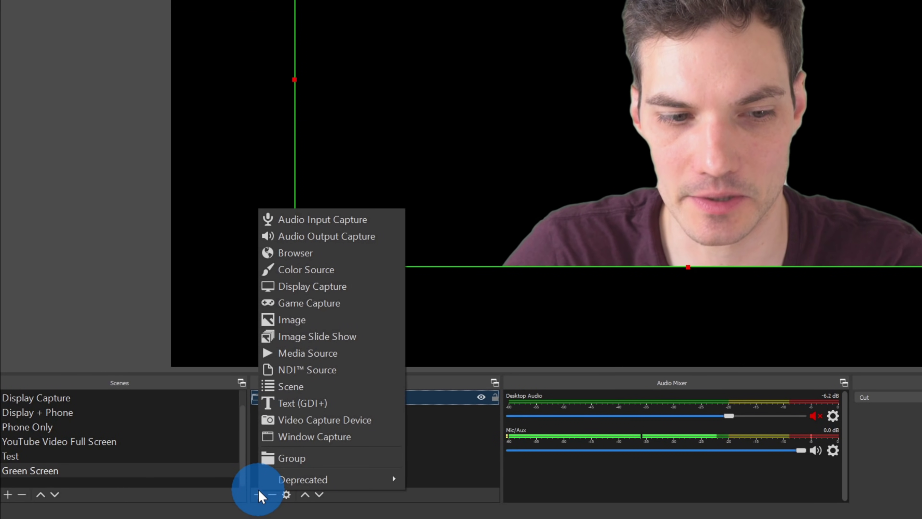
left_click(306, 388)
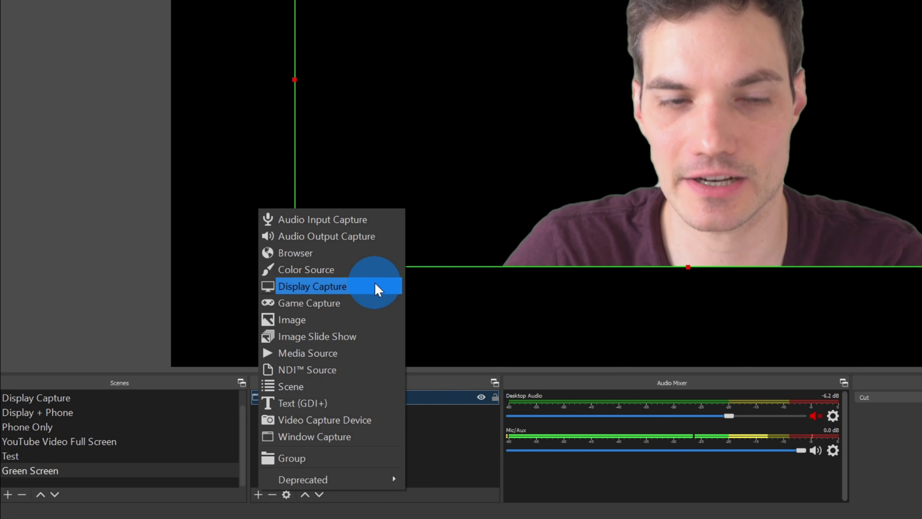
left_click(360, 436)
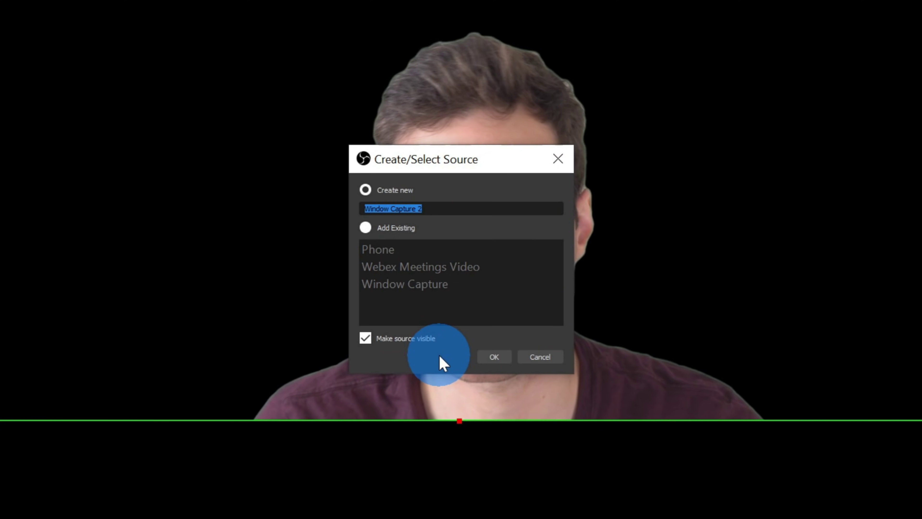
type("PowerPoint")
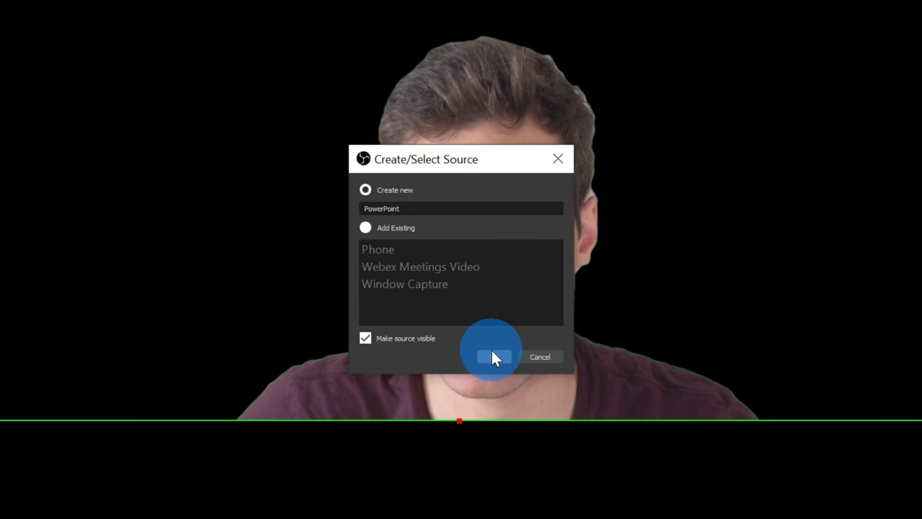
left_click(341, 396)
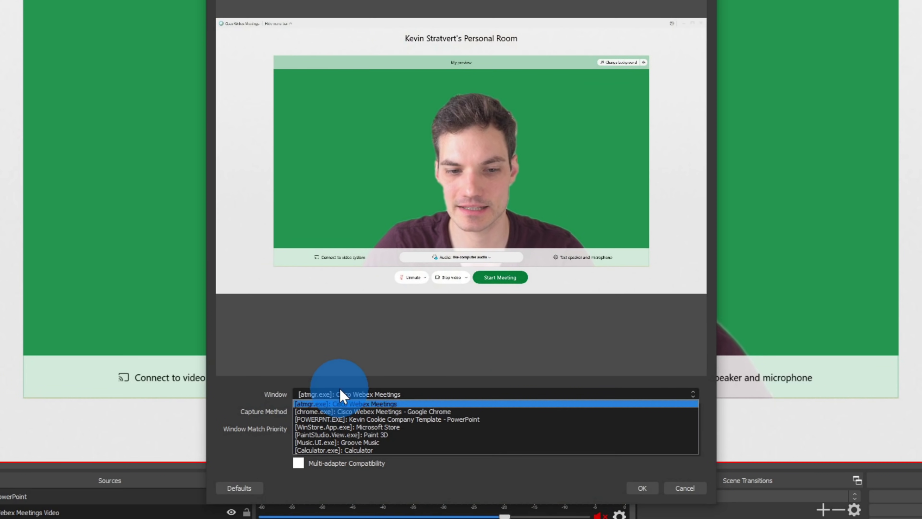
left_click(407, 420)
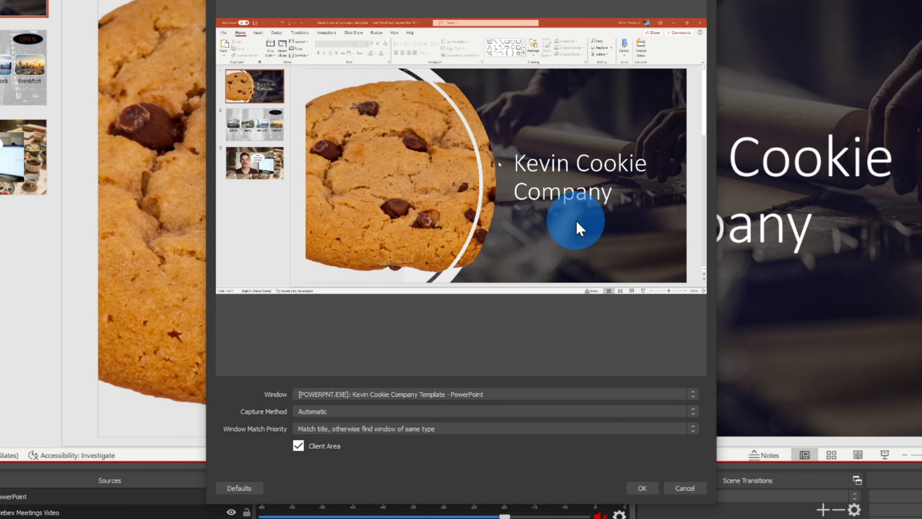
left_click(643, 487)
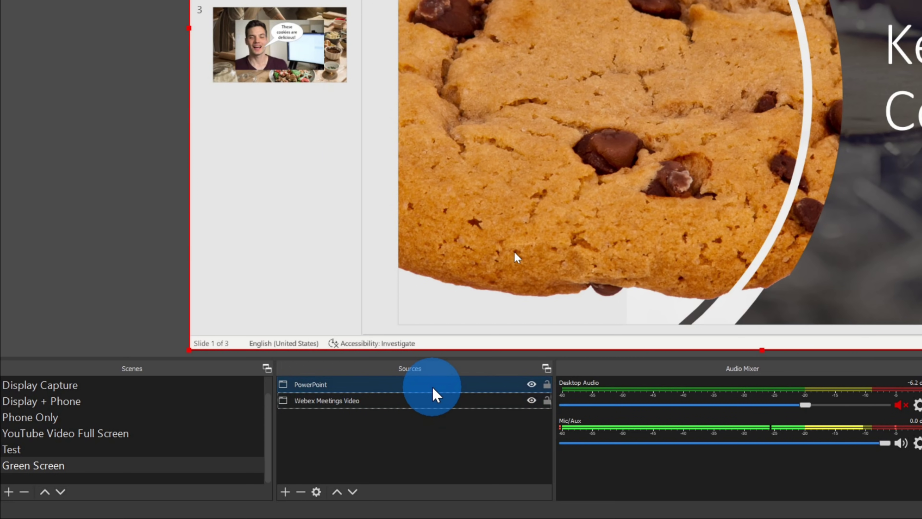
Put the PowerPoint source beneath Webex Meetings Video and move the webcam toward the slide's lower right
left_click(433, 388)
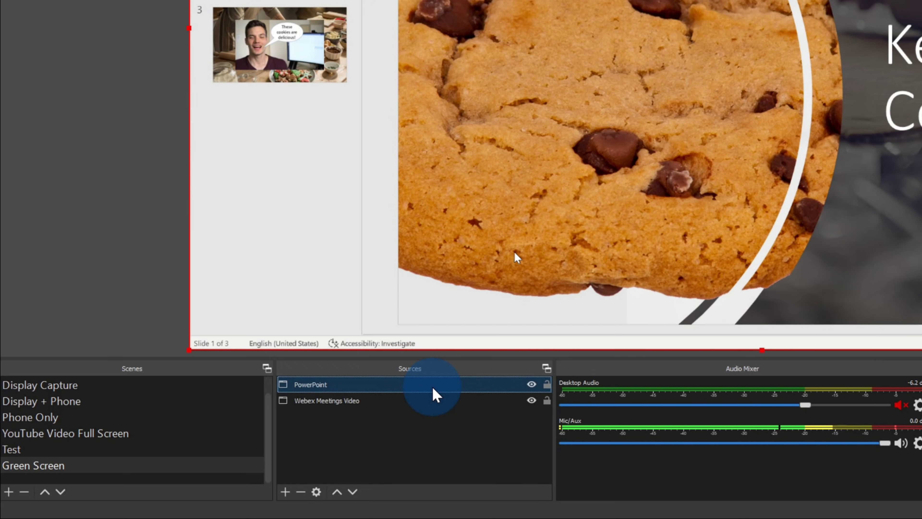
left_click_drag(433, 388, 437, 410)
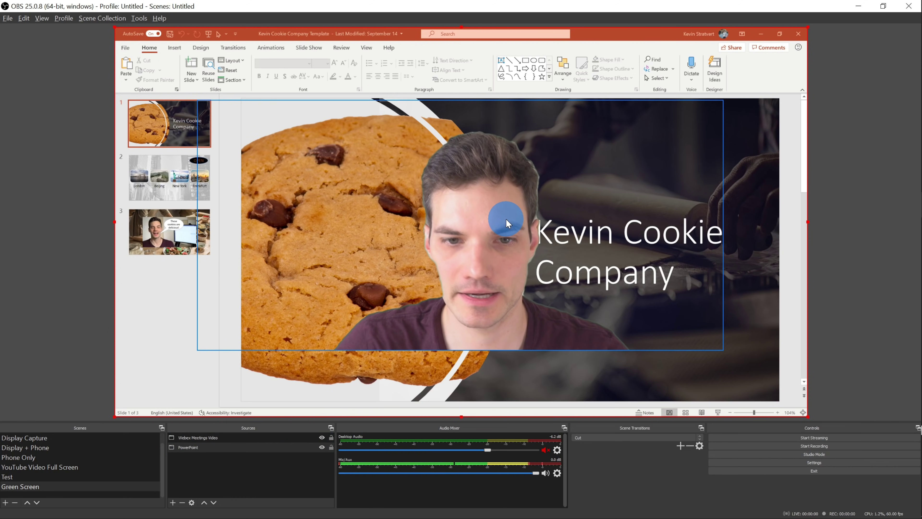
left_click(241, 438)
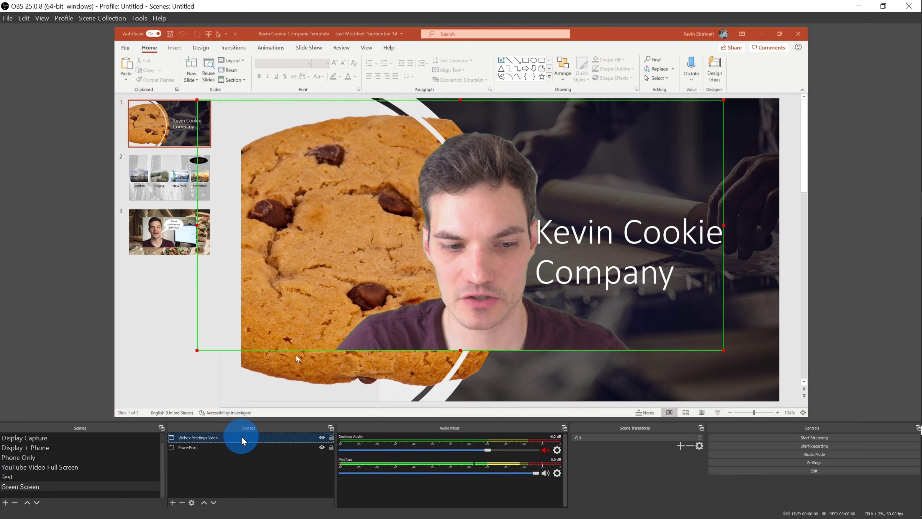
left_click_drag(462, 210, 645, 280)
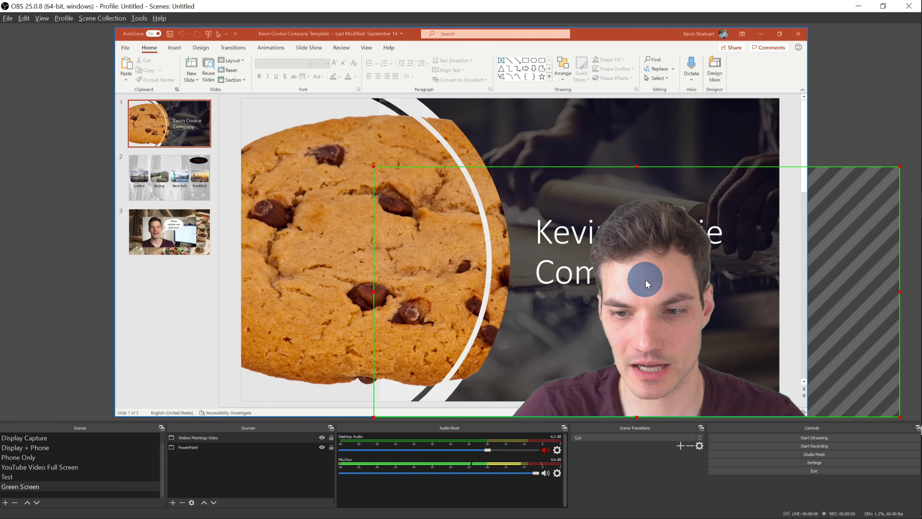